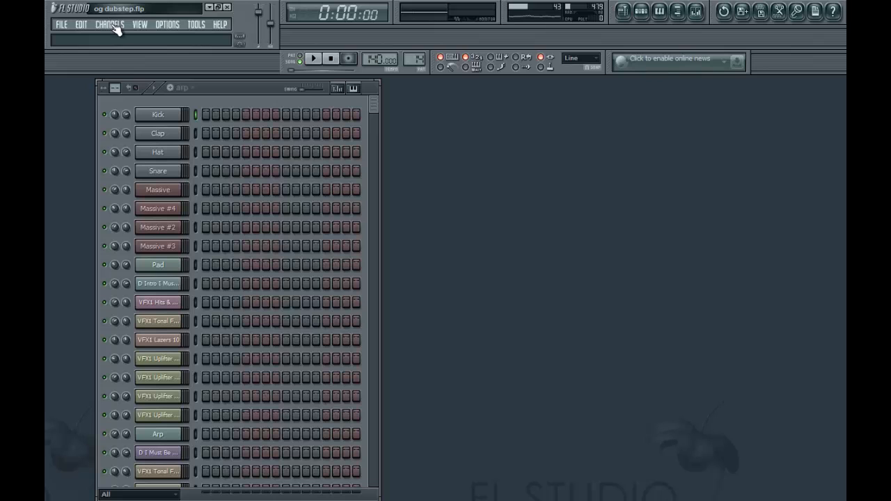
Examine the og dubstep project's playlist arrangement across its tracks and bars, and close the playlist.
click(624, 13)
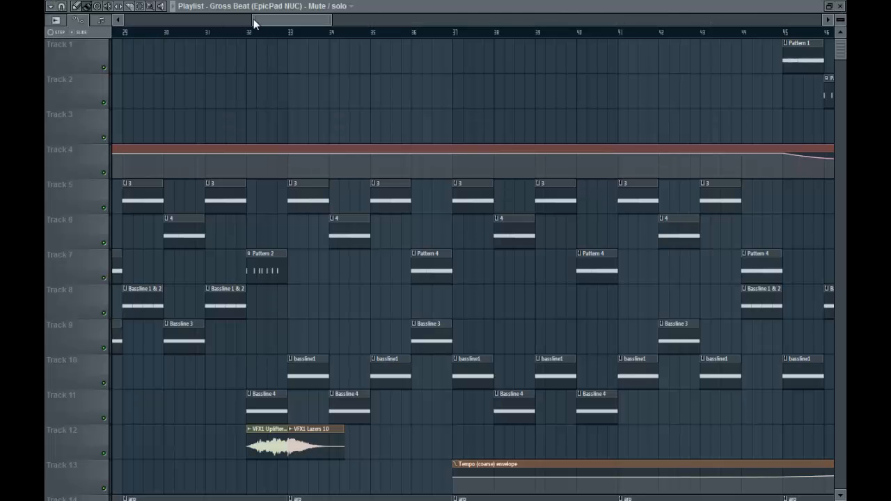
drag(254, 18, 124, 16)
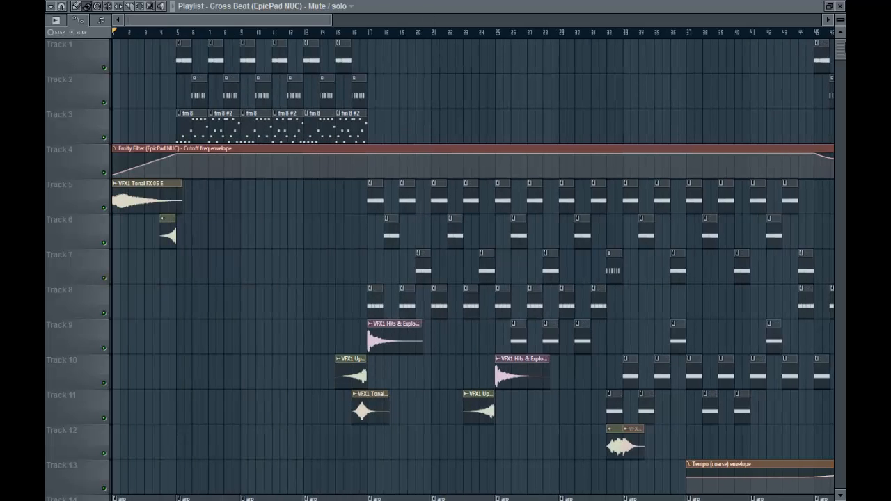
drag(300, 19, 571, 21)
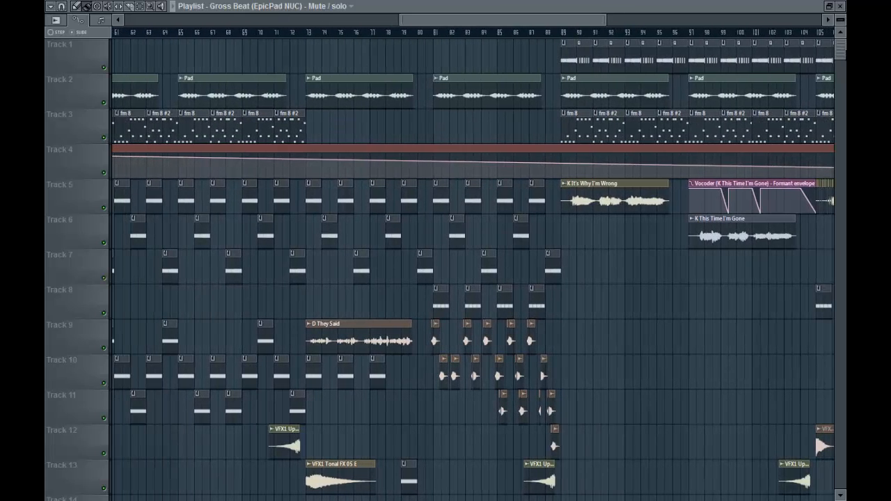
mouse_move(845, 59)
mouse_down()
mouse_move(843, 117)
mouse_move(842, 72)
mouse_up()
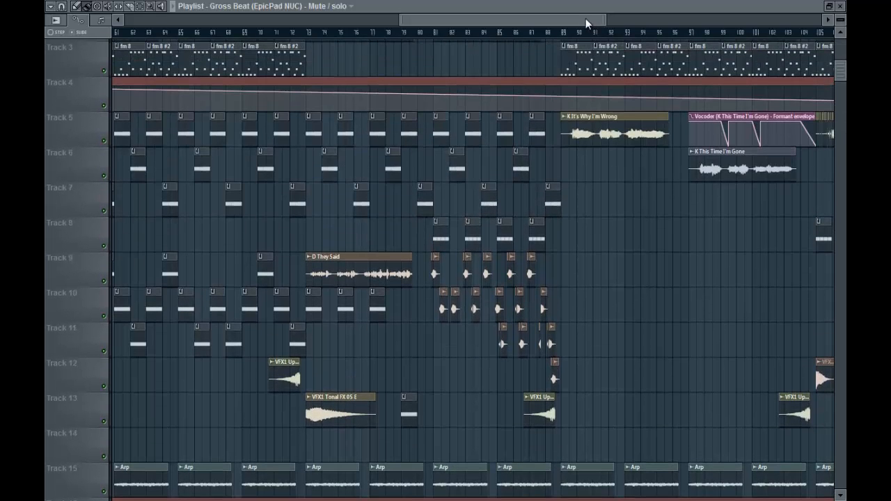
drag(586, 20, 461, 19)
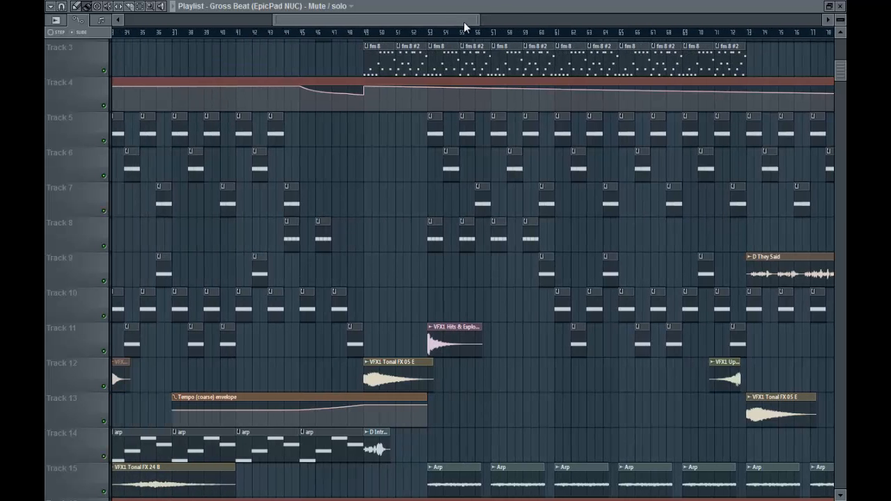
drag(844, 73, 843, 95)
drag(439, 20, 298, 20)
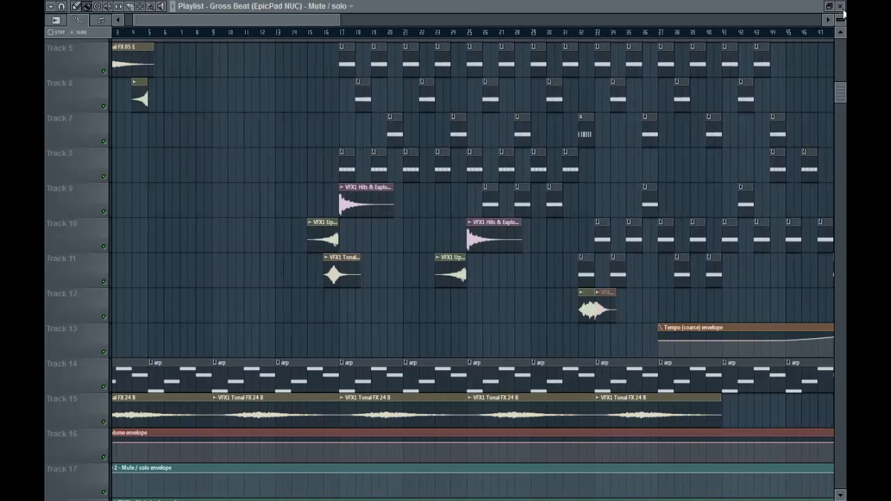
click(840, 6)
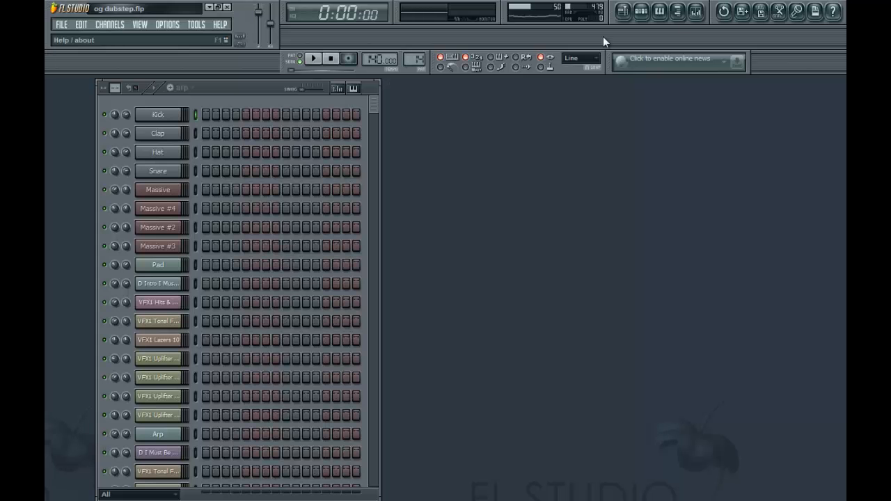
Open the first Massive channel's synth window, place it fully in view, and play test notes to audition its scream preset.
click(159, 191)
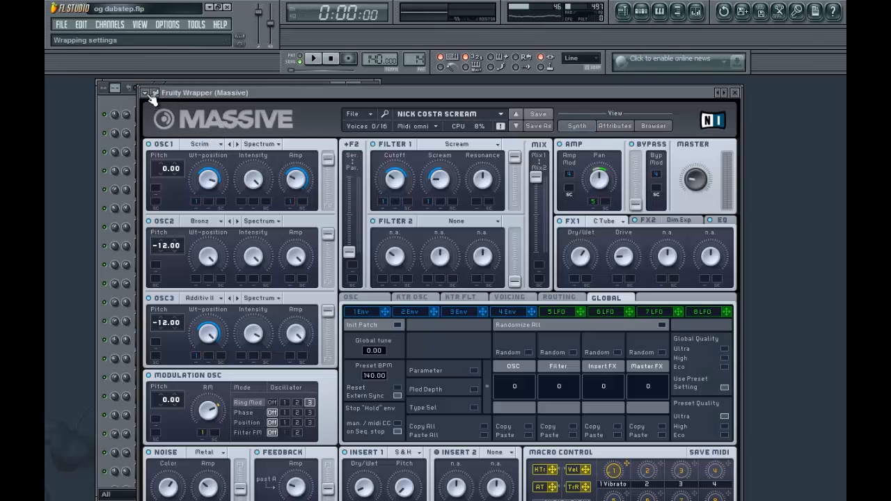
click(151, 98)
click(182, 295)
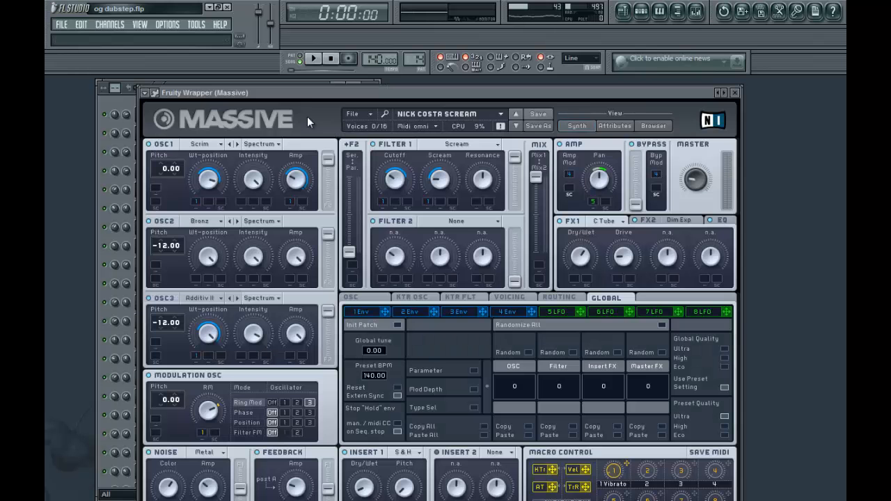
drag(310, 94, 411, 13)
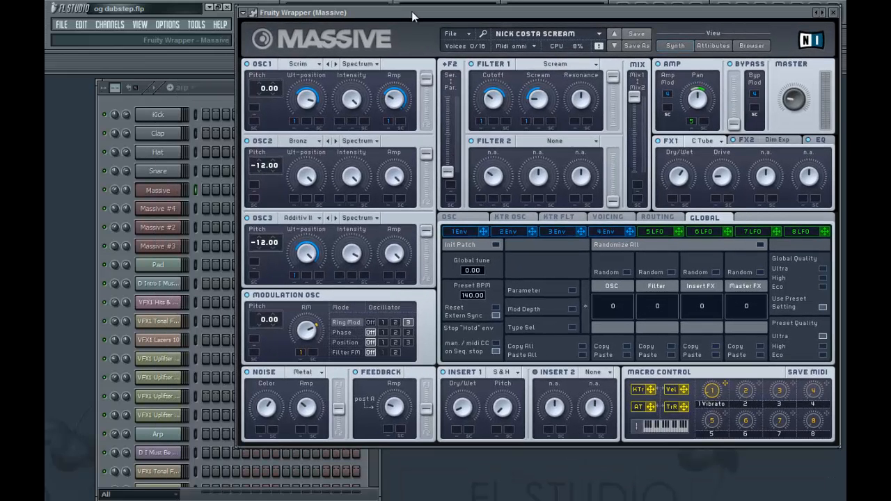
key(z)
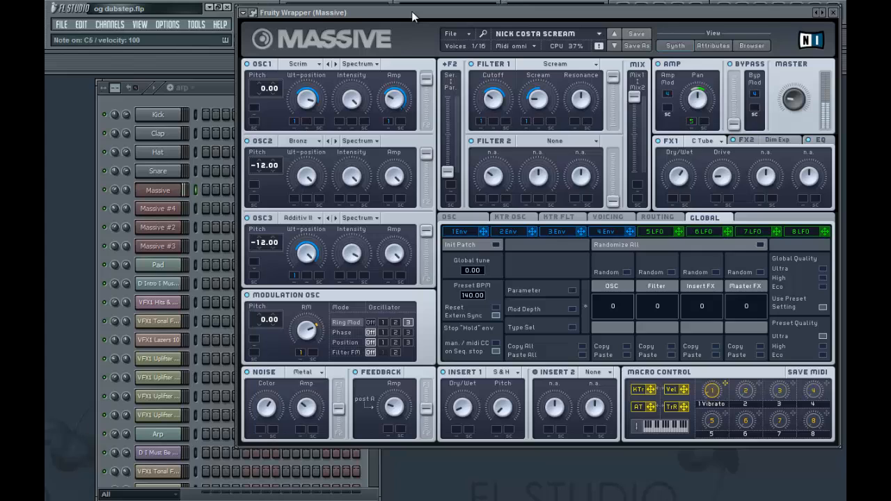
key(x)
Start a new empty project in place of og dubstep.
click(63, 27)
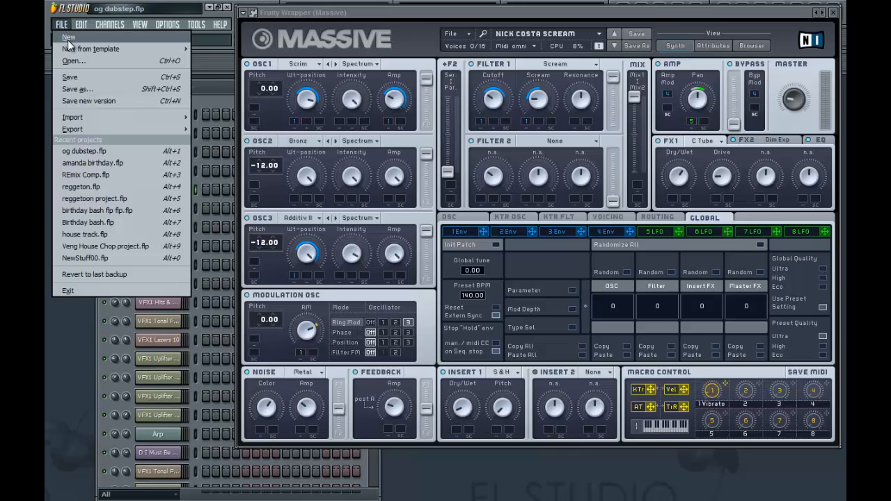
click(70, 39)
click(464, 293)
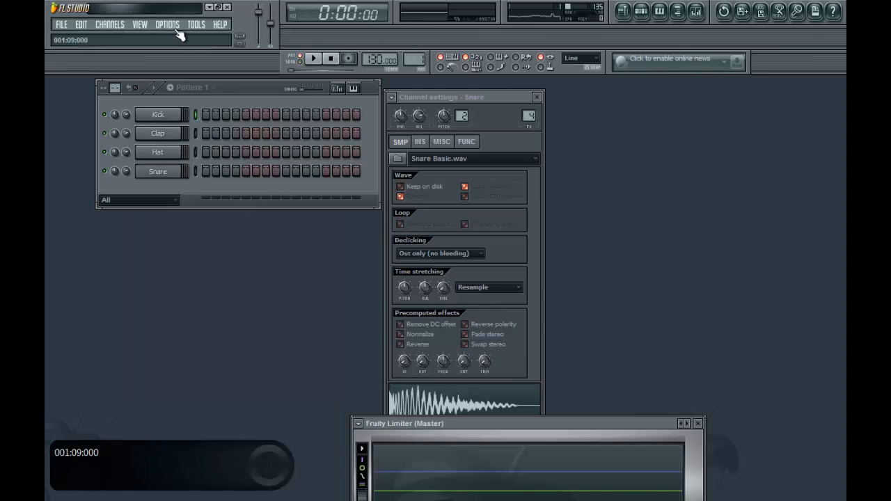
Check the Oxygen 49 keyboard's input configuration in the MIDI settings.
click(178, 31)
click(183, 46)
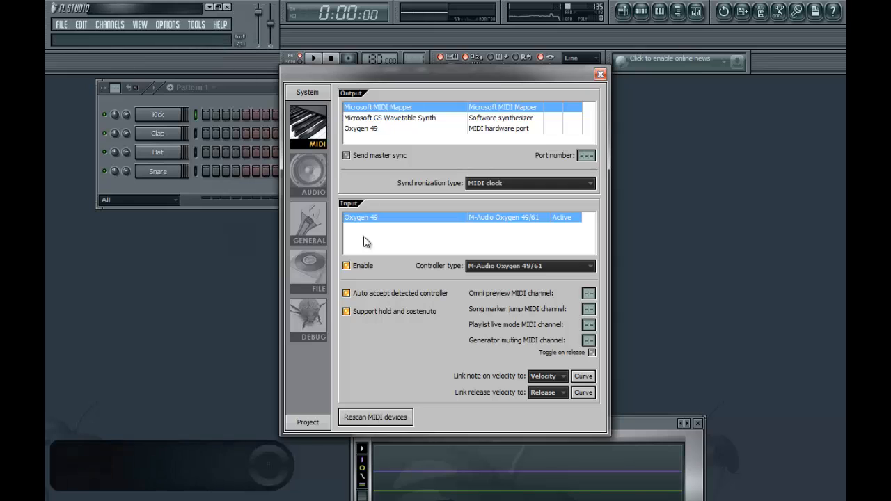
click(601, 75)
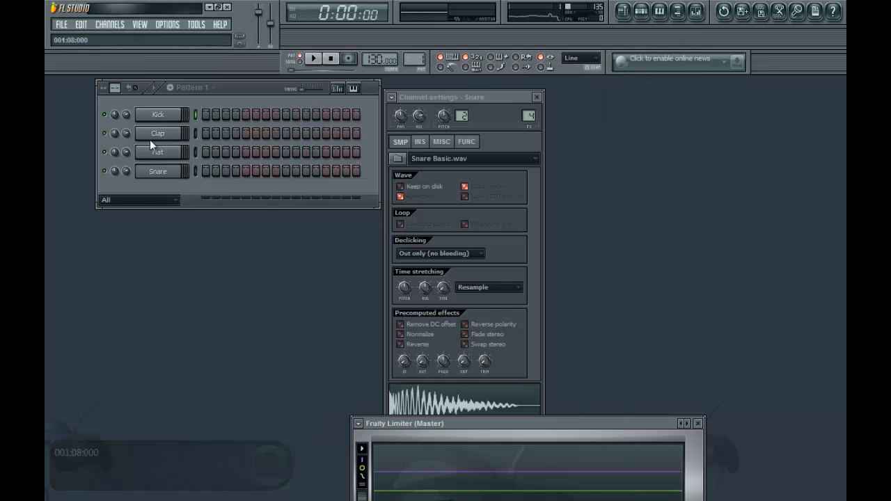
Add a Massive synth channel, detach its window, and place it fully in view.
click(111, 25)
mouse_move(135, 37)
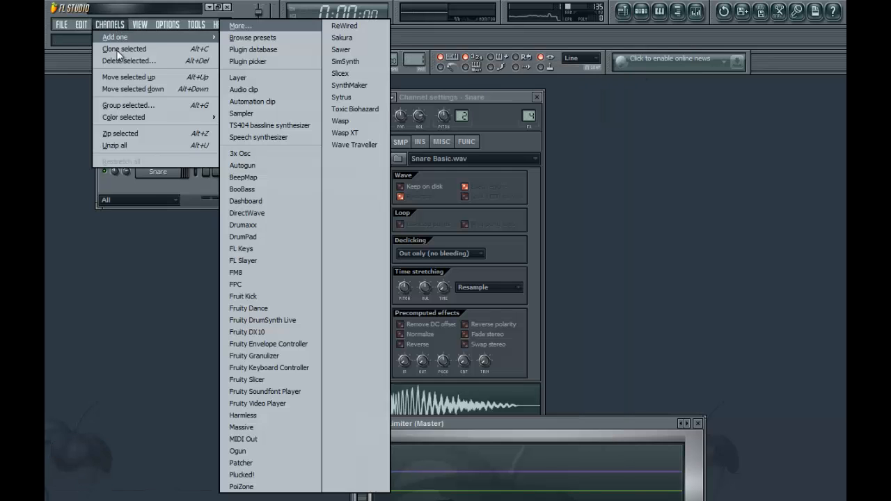
click(257, 428)
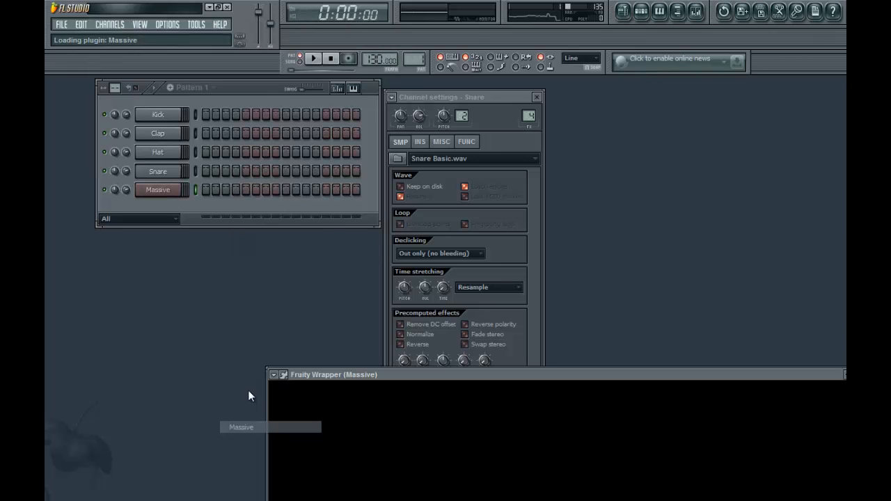
drag(313, 378, 323, 127)
click(295, 126)
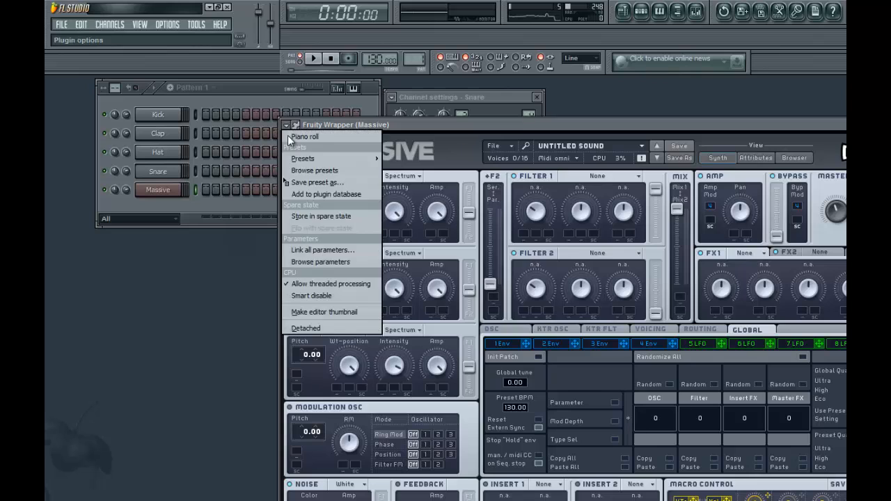
click(320, 330)
drag(418, 126, 400, 16)
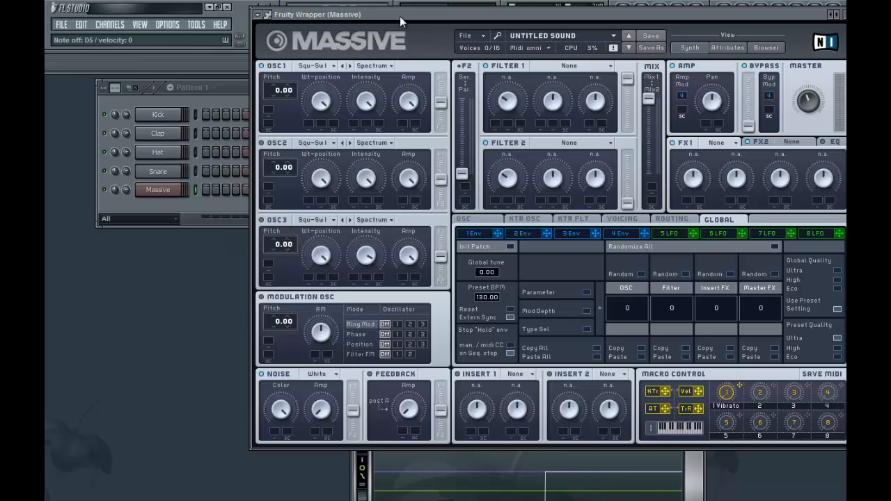
Set oscillator 1 to the Screamer wavetable with a Wt-position of about 0.83 and a reduced Amp.
click(317, 67)
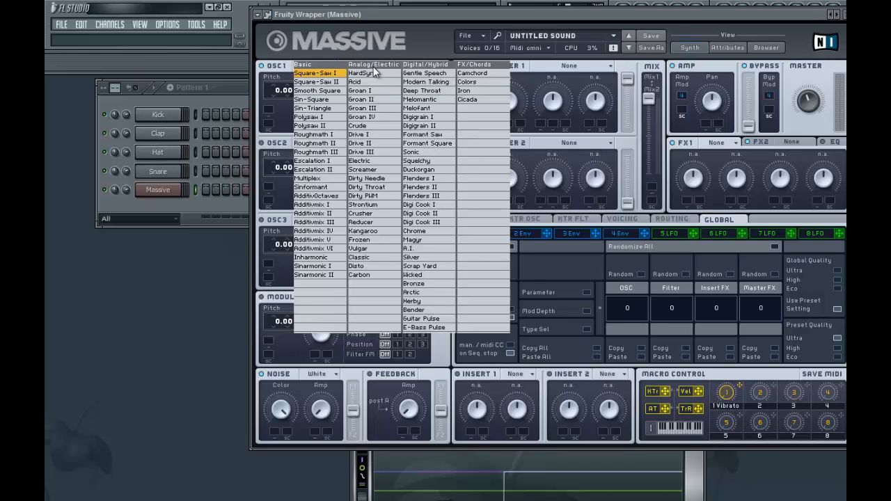
click(369, 171)
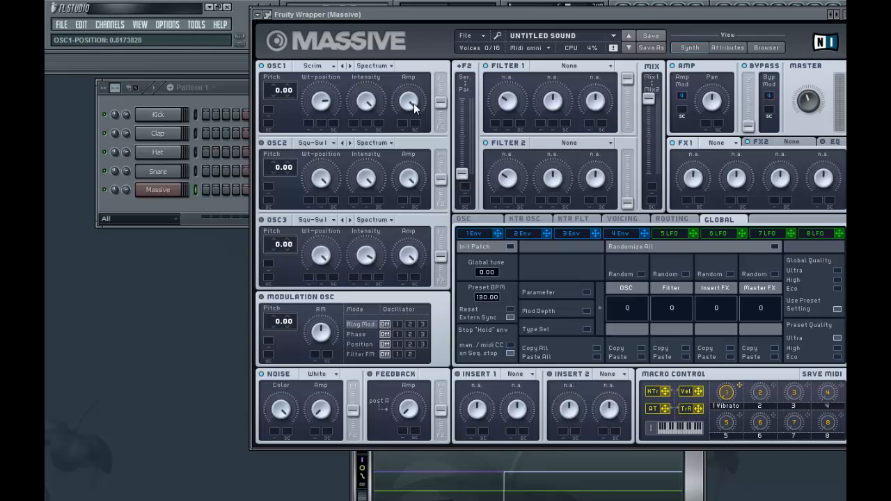
drag(407, 126, 413, 176)
Switch oscillator 2 to the Bronze wavetable and set its pitch to -12.00.
click(312, 144)
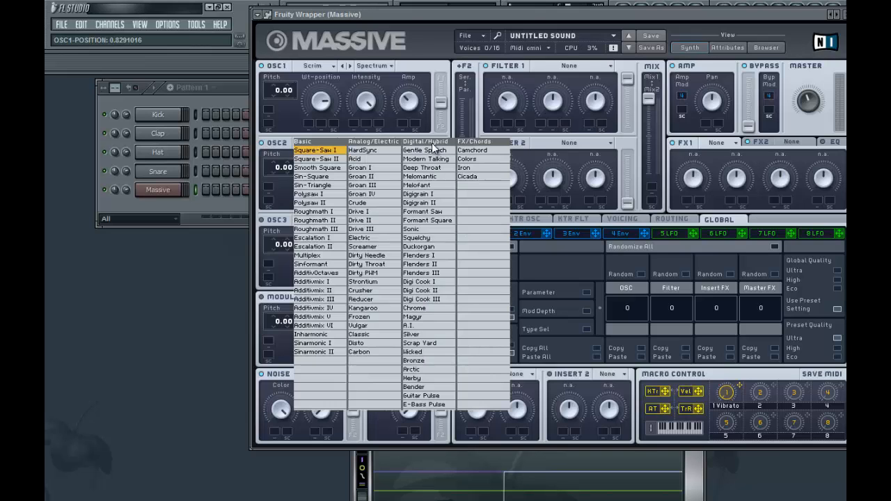
click(423, 361)
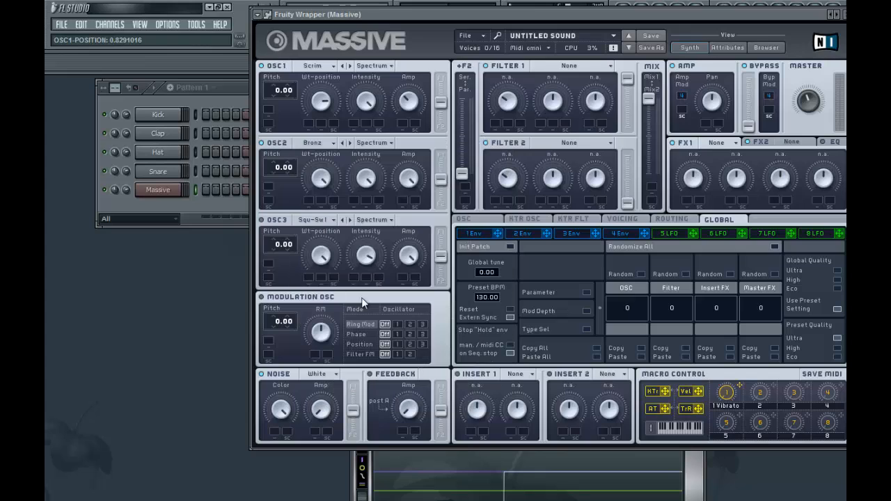
drag(282, 174, 267, 177)
Set oscillator 3 to Additivmix II, pitch -12.00 and Wt-position about 0.90, and route all three oscillators fully to Filter 1.
drag(275, 243, 277, 255)
click(318, 221)
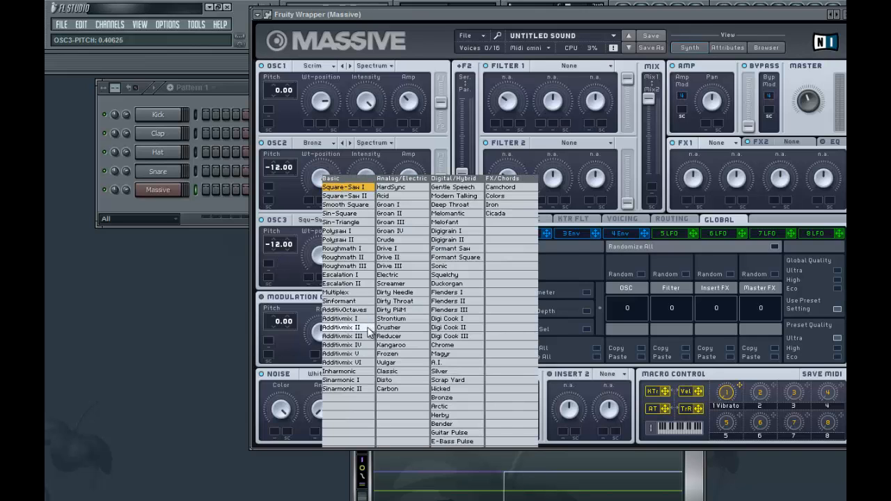
click(345, 328)
drag(318, 257, 319, 265)
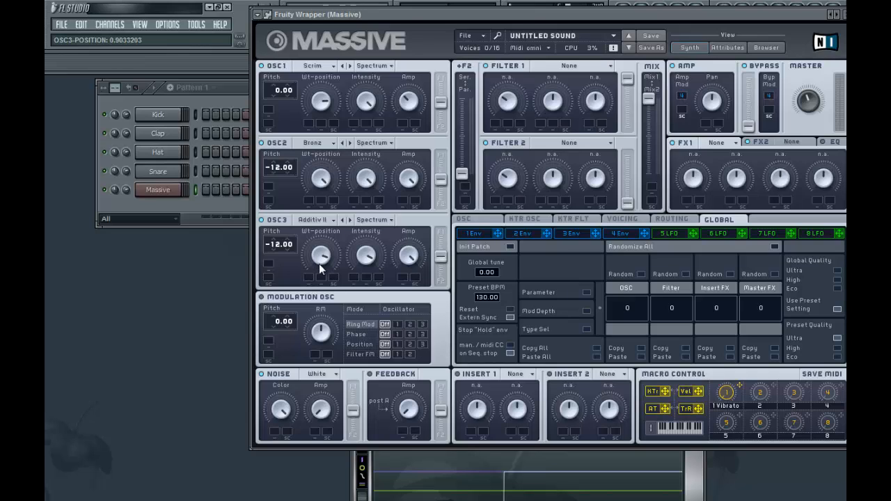
click(368, 257)
drag(411, 263, 442, 66)
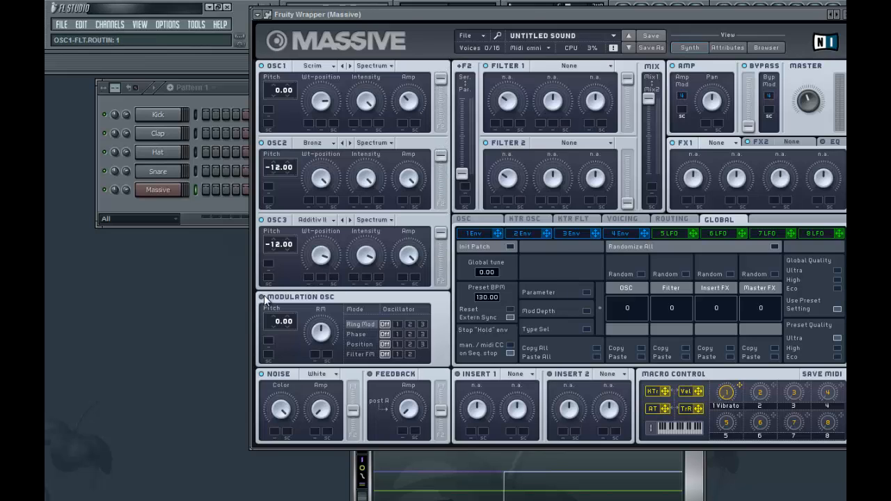
Enable the modulation oscillator and apply ring modulation to oscillator 3 with an RM amount of about 0.70.
click(288, 320)
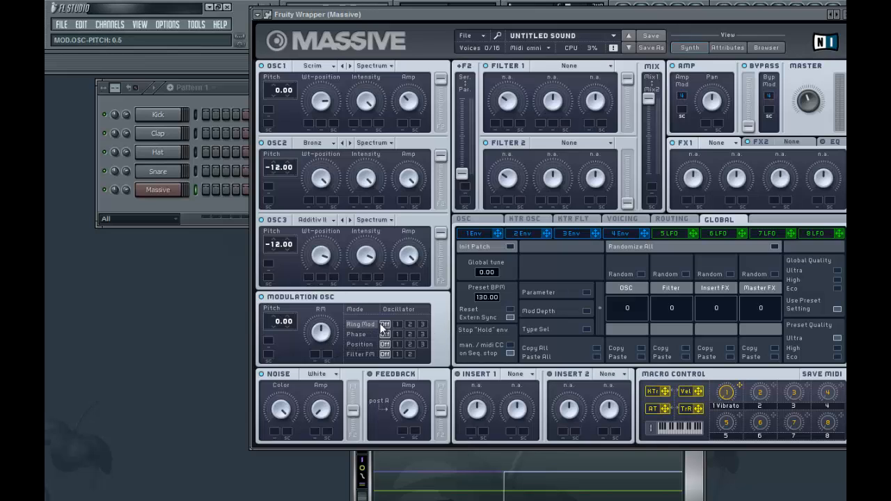
click(423, 325)
drag(323, 339, 322, 314)
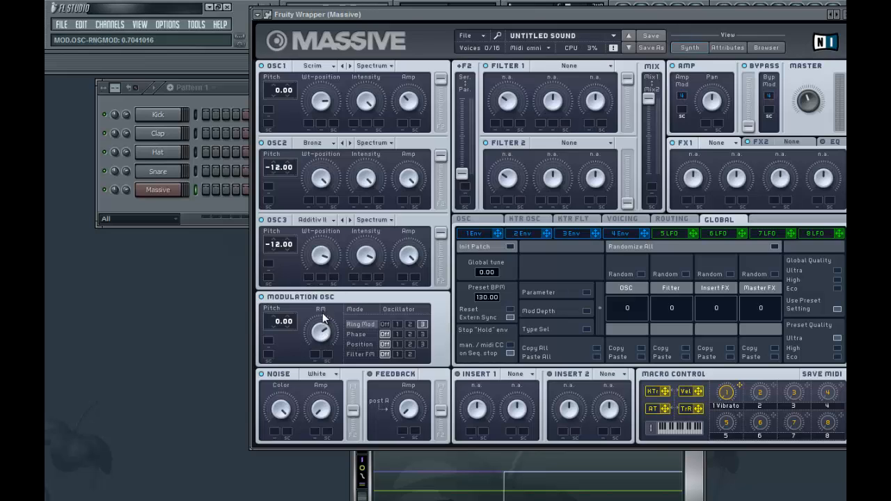
Set the noise type to Metallic, raise its Amp, and lower its Color.
click(321, 378)
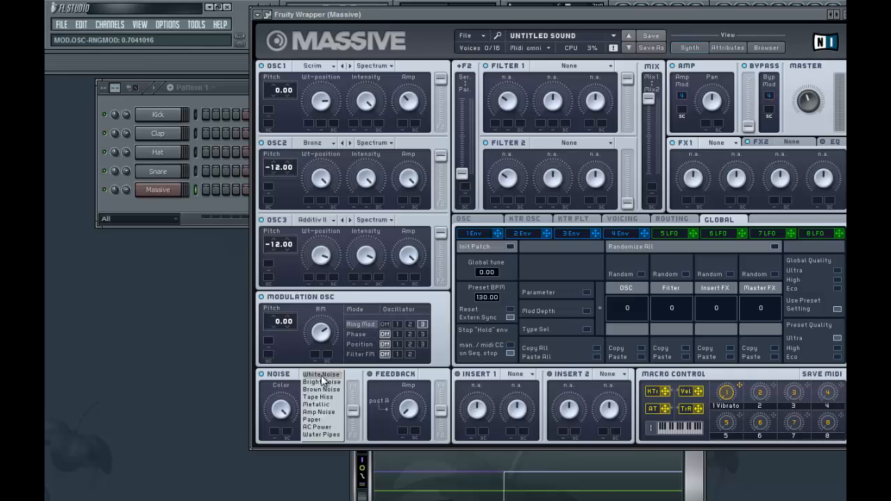
click(319, 409)
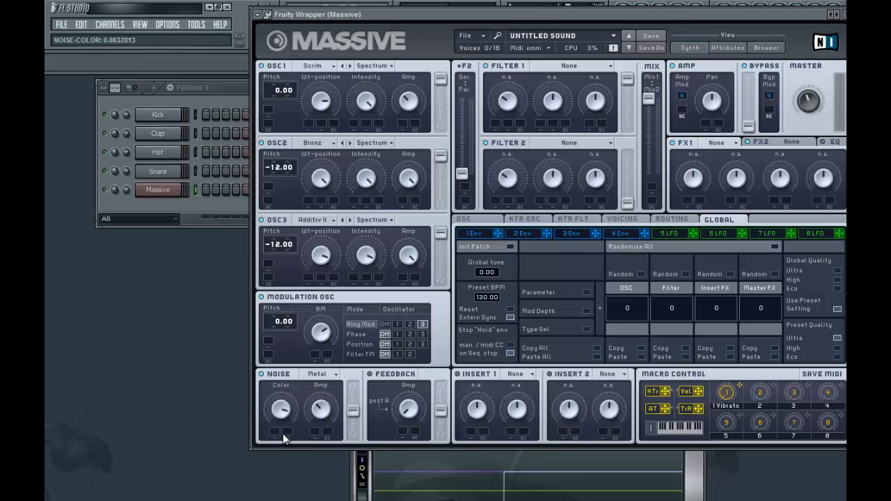
drag(285, 453, 292, 448)
Set Filter 1 to the Scream type with a Cutoff of about 0.33.
click(566, 65)
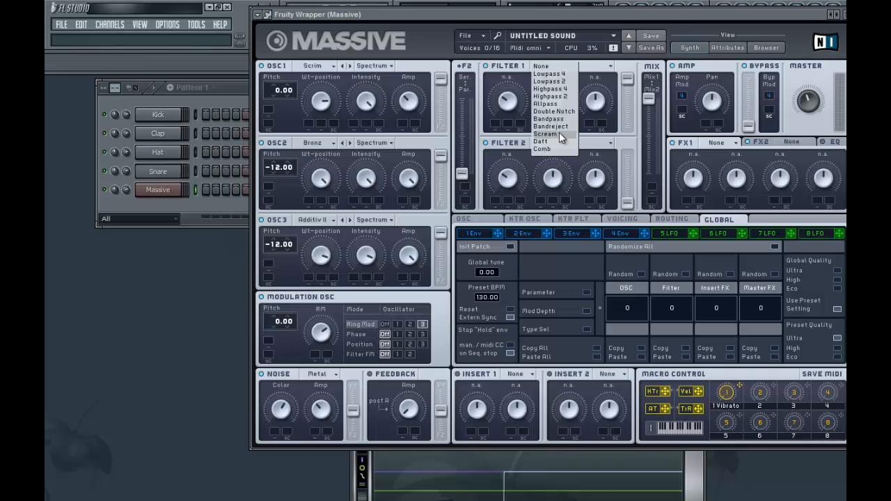
click(559, 133)
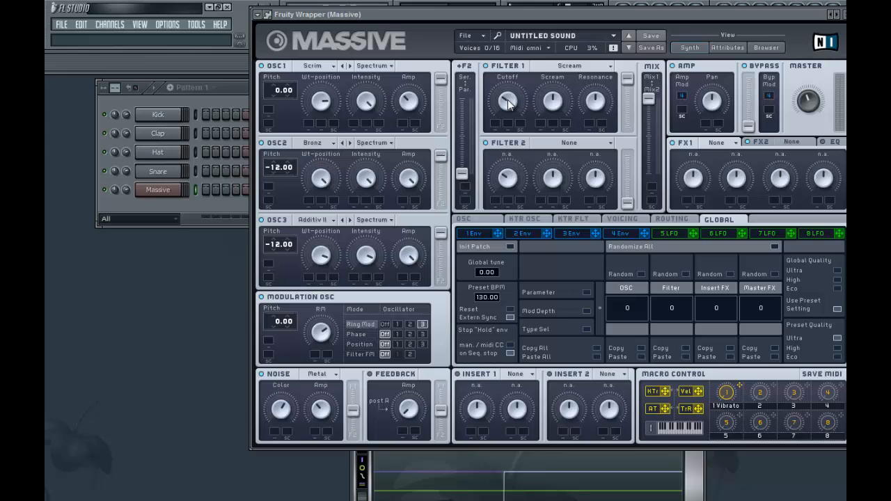
drag(510, 103, 506, 101)
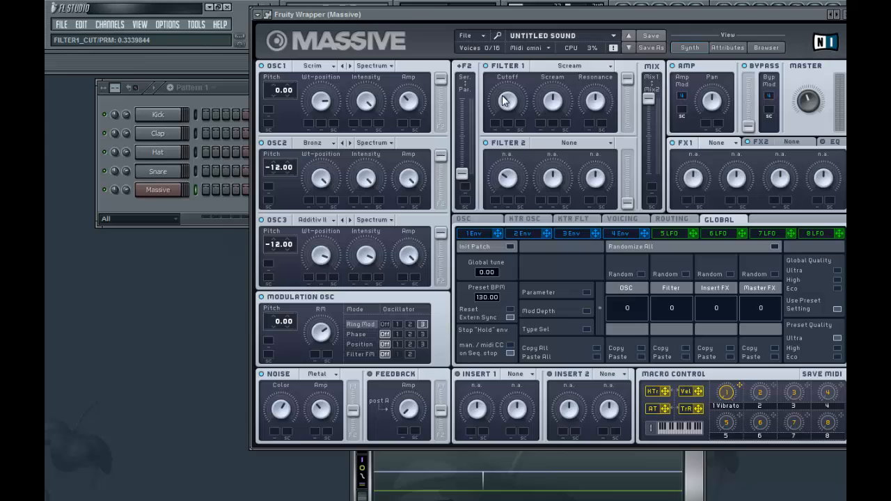
Shape envelope 1 with Attack about 0.40, Decay and its Level at maximum, and Release about 0.13.
click(489, 233)
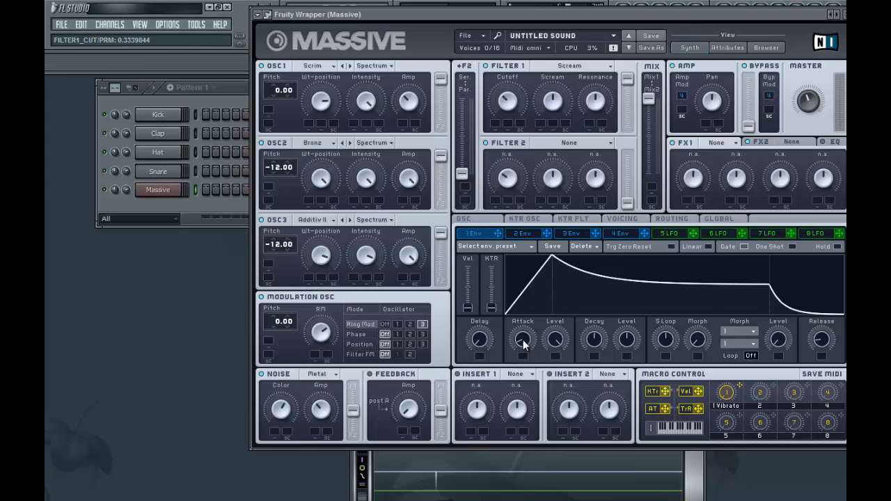
drag(523, 343, 533, 308)
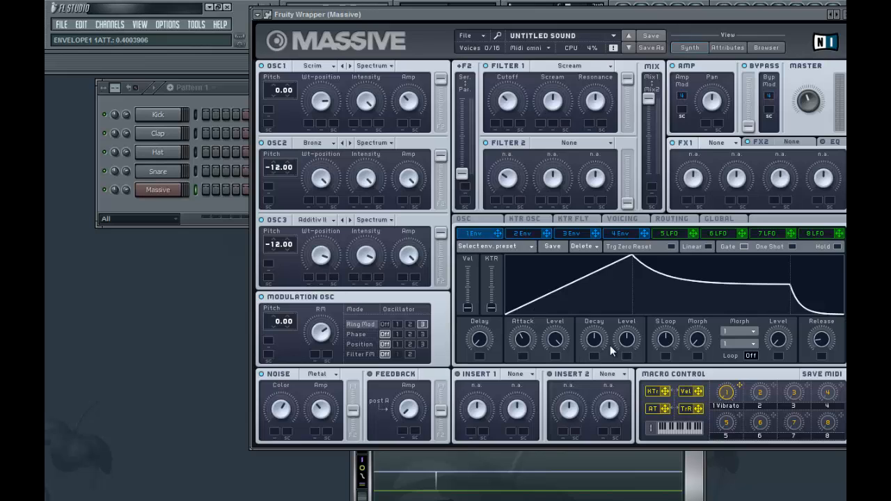
drag(629, 351, 668, 202)
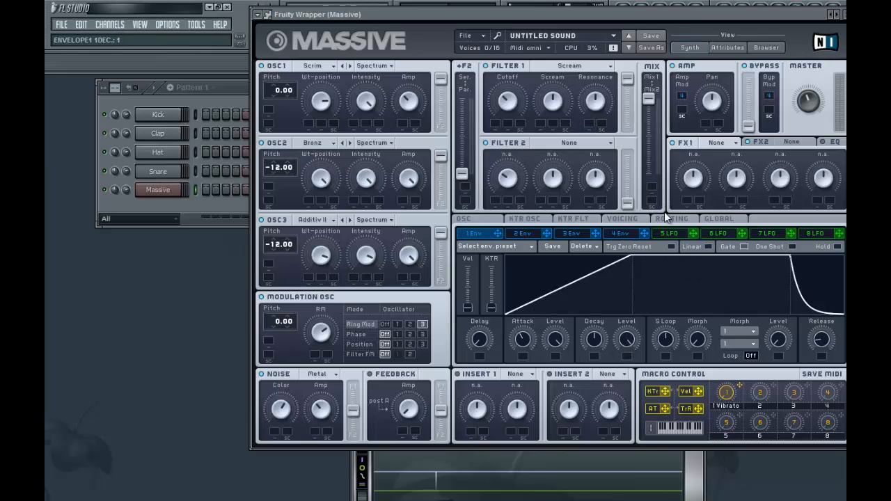
drag(820, 348, 822, 343)
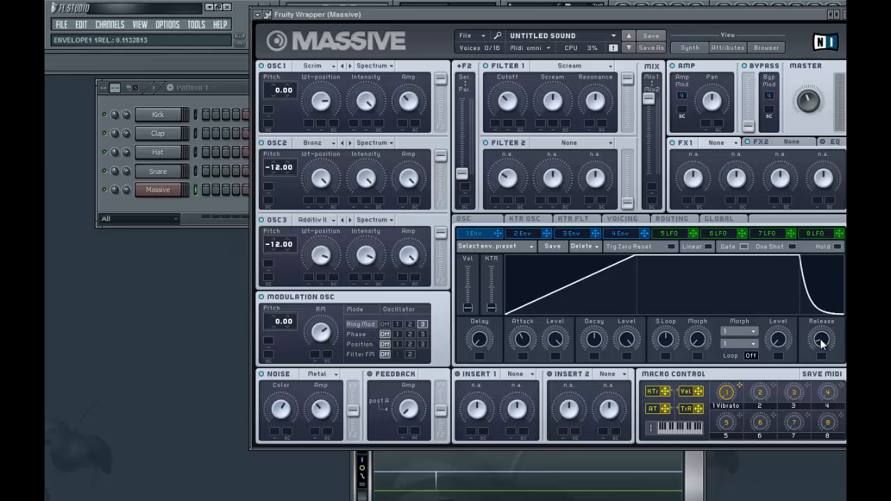
drag(822, 343, 823, 342)
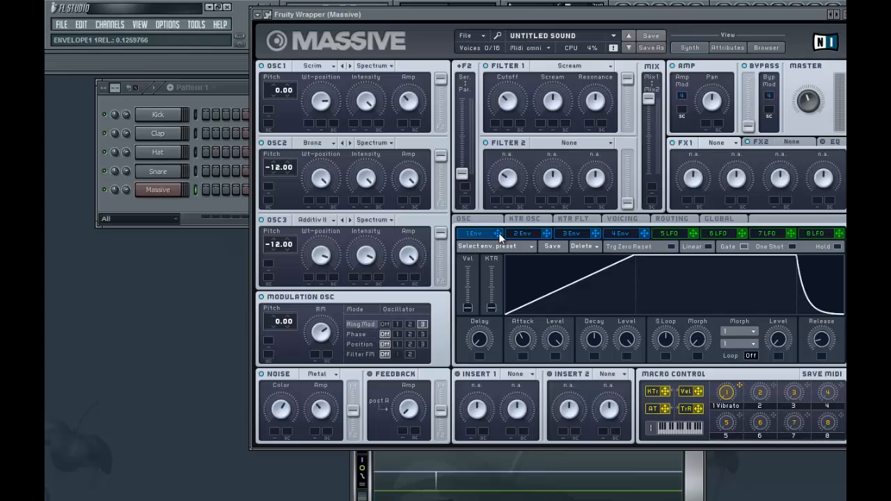
Assign envelope 1 to modulate oscillator 1's Wt-position and Amp and oscillator 3's Wt-position, setting each modulation range.
drag(500, 237, 314, 124)
drag(310, 127, 310, 125)
drag(497, 232, 422, 46)
drag(499, 235, 339, 227)
drag(310, 280, 311, 334)
Assign envelope 1 to Filter 1's Cutoff and Scream with modulation ranges, setting Cutoff to about 0.33 and Scream to about 0.19.
drag(498, 232, 495, 129)
drag(512, 106, 505, 104)
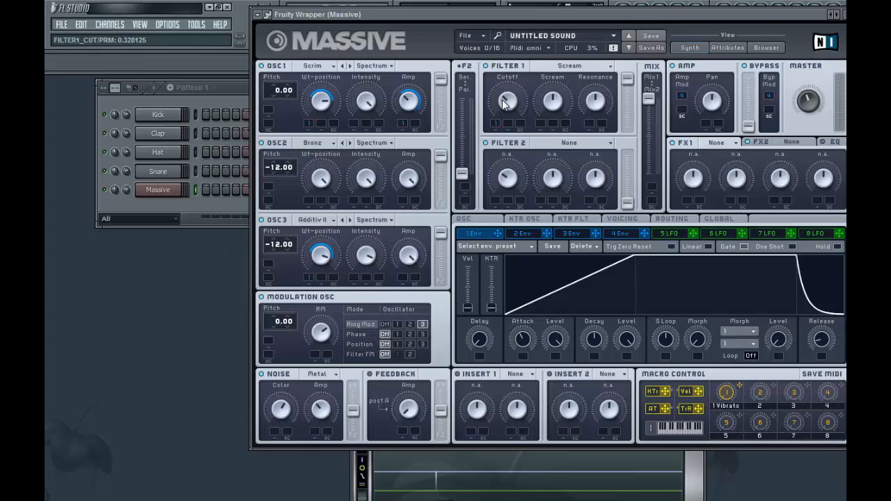
scroll(506, 103, down, 1)
drag(497, 124, 548, 131)
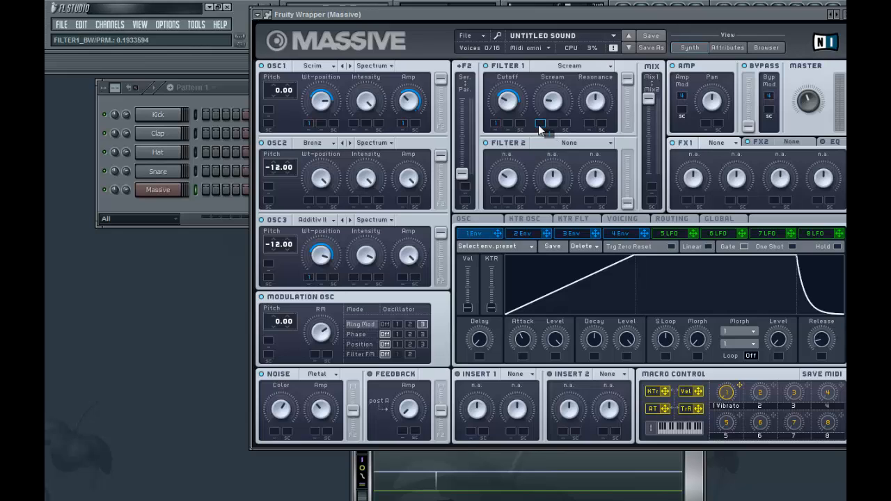
drag(539, 125, 513, 105)
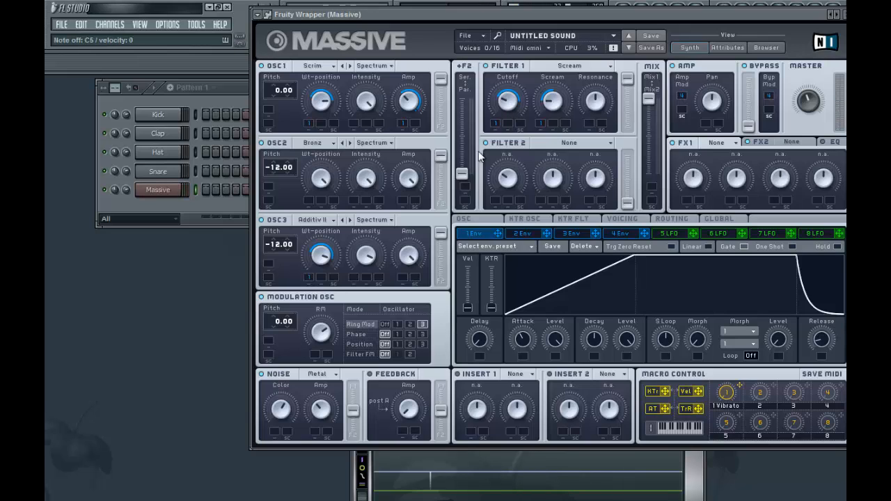
Enable Feedback with Amp about 0.11, and set Insert 1 to Sample & Hold with a low Dry/Wet and minimum Pitch.
click(369, 374)
drag(408, 410, 414, 410)
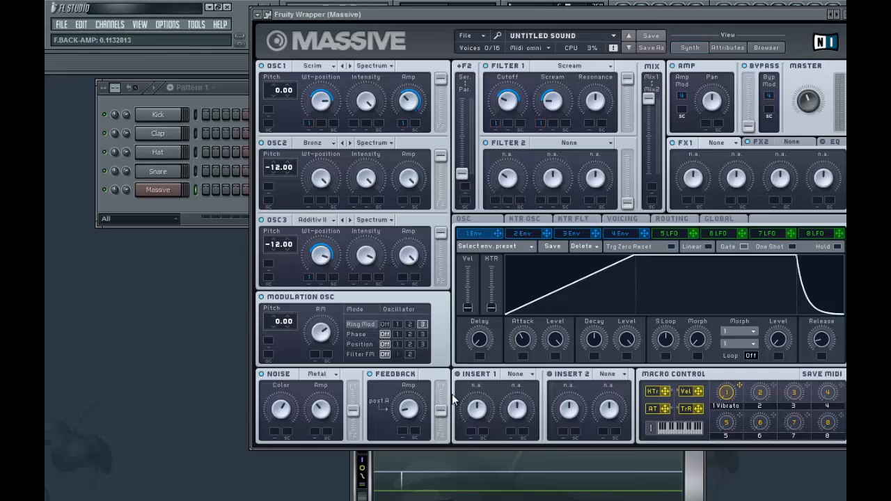
click(525, 375)
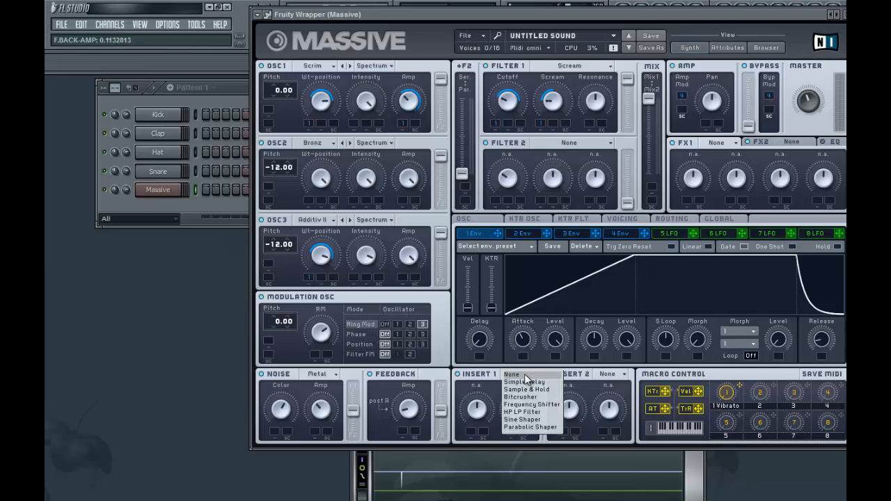
click(527, 389)
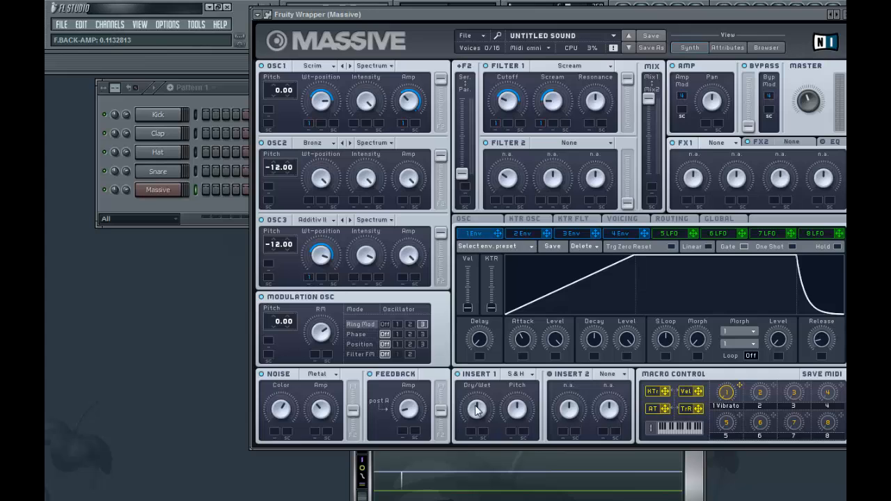
drag(471, 441, 471, 455)
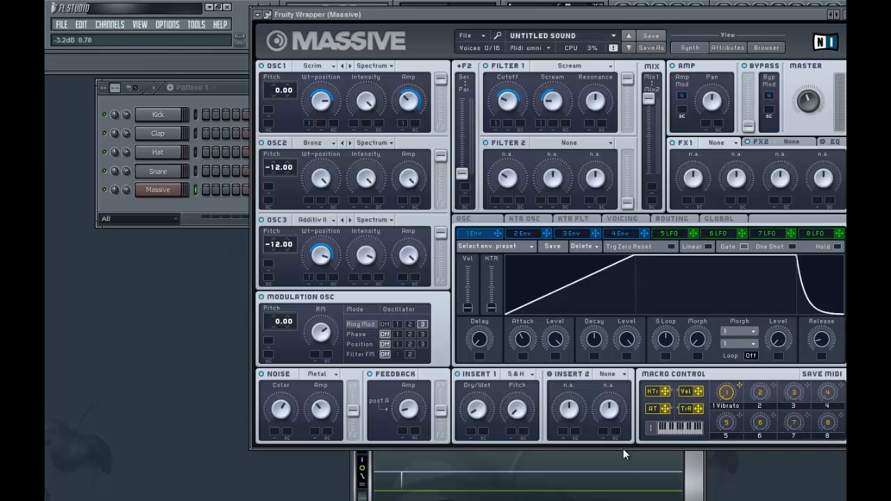
Set FX1 to Classic Tube, raise its Dry/Wet slightly and lower its Drive.
click(719, 142)
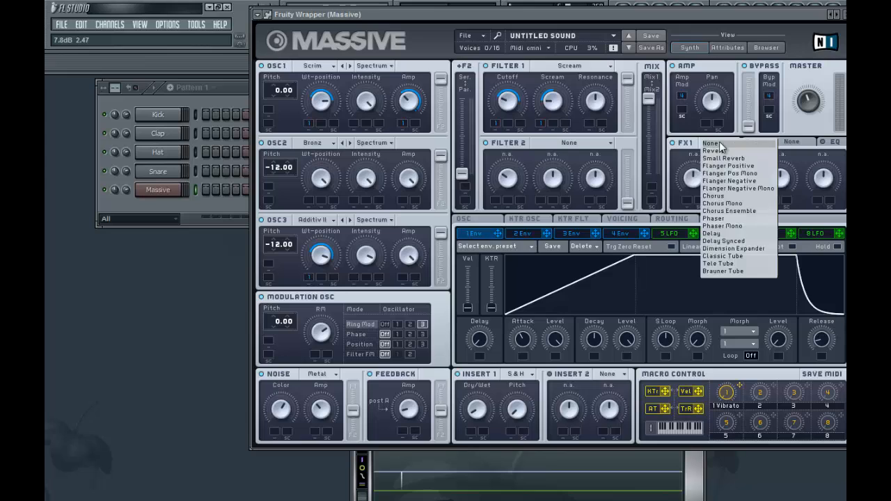
click(722, 255)
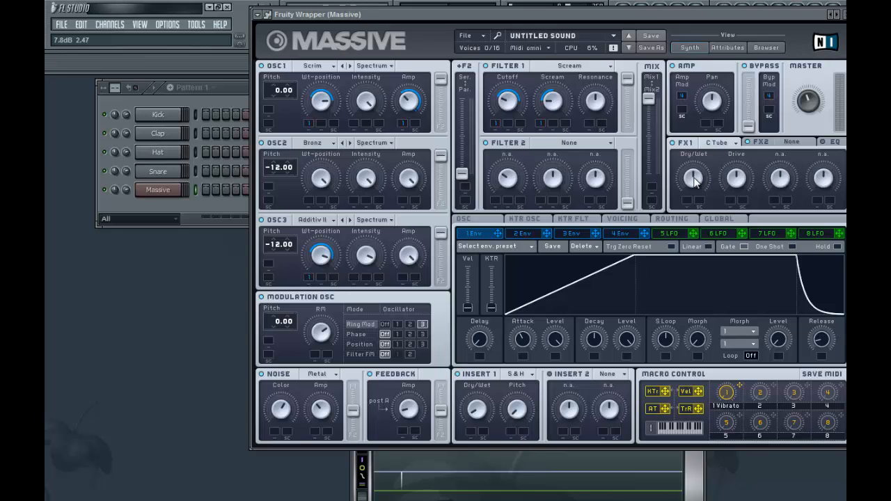
drag(695, 180, 734, 209)
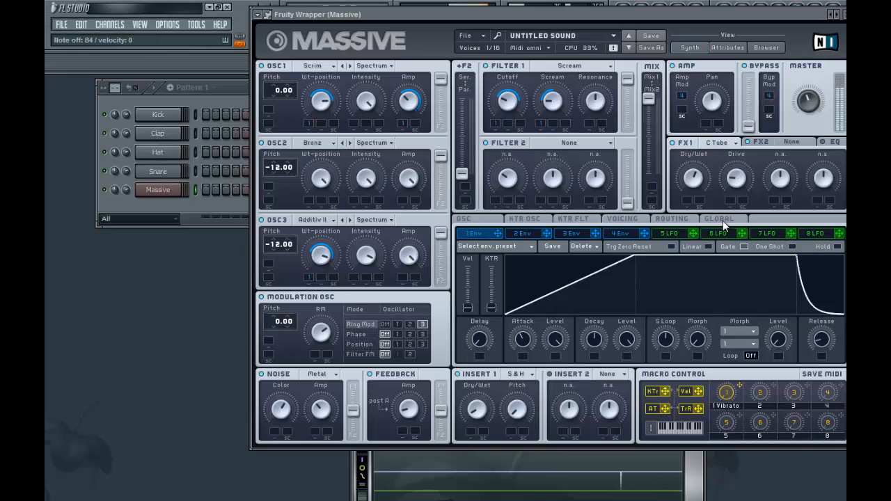
Set FX2 to Dimension Expander with a low Dry/Wet and Size about 0.28, and enable the EQ with High Shelf about 0.58.
click(791, 142)
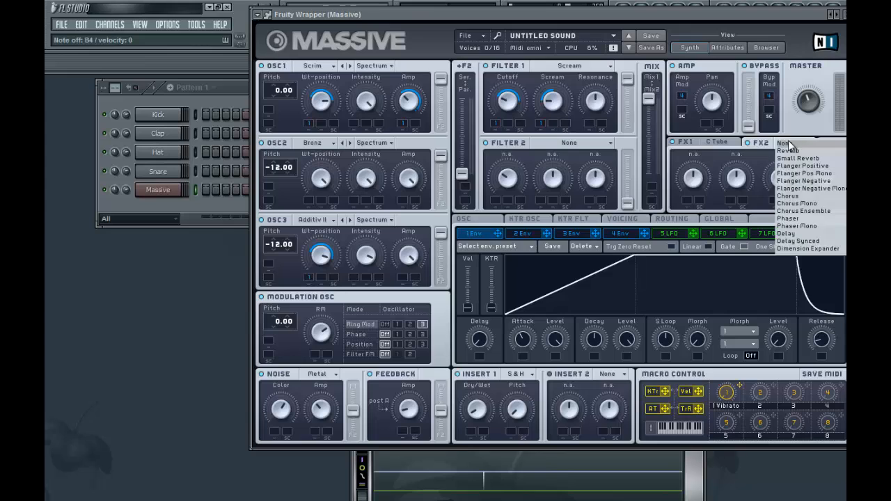
click(791, 248)
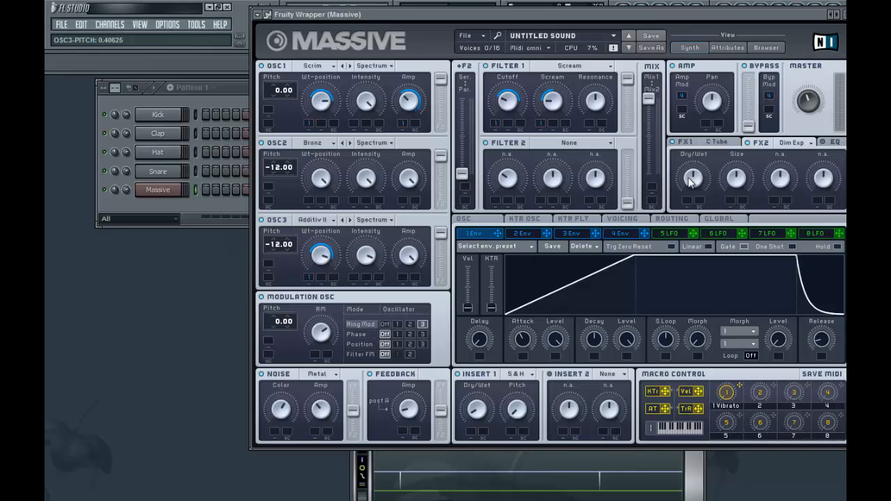
drag(692, 174, 692, 223)
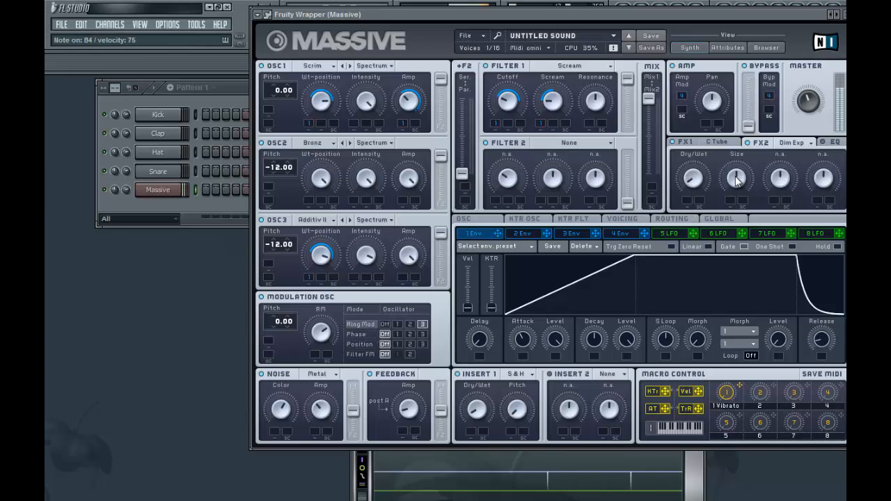
mouse_move(733, 195)
mouse_down()
mouse_move(731, 208)
mouse_move(732, 197)
mouse_up()
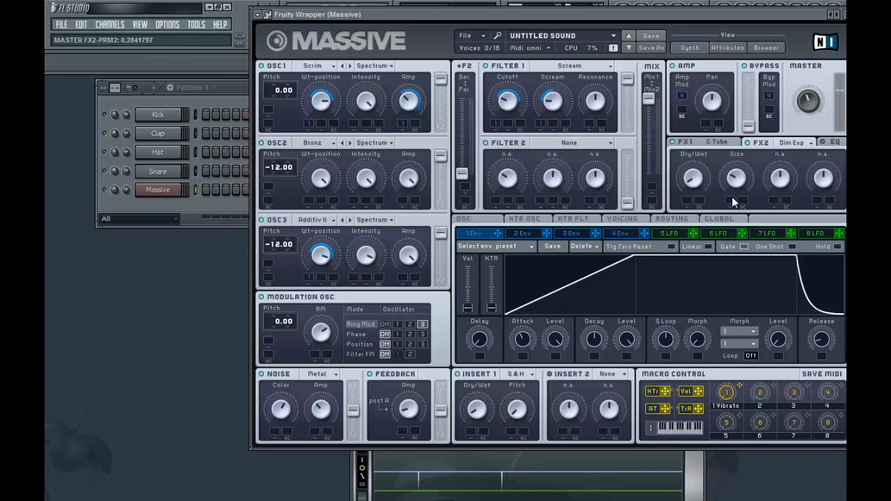
click(832, 141)
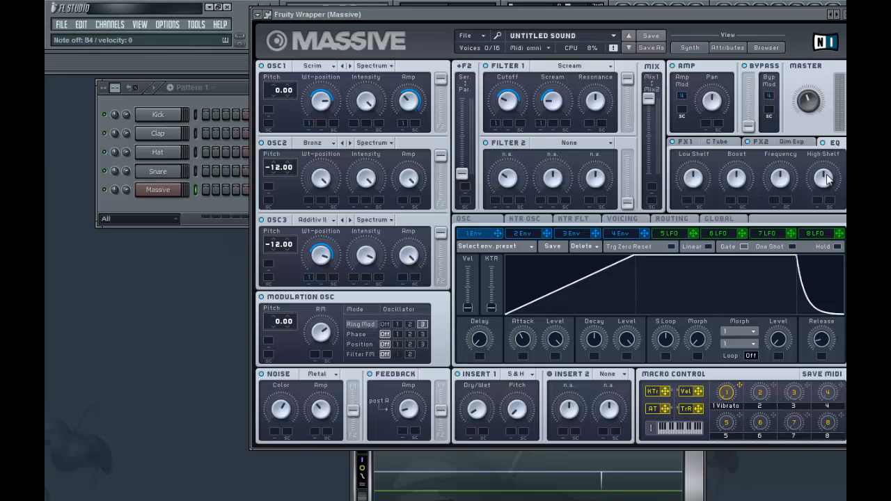
drag(827, 174, 828, 174)
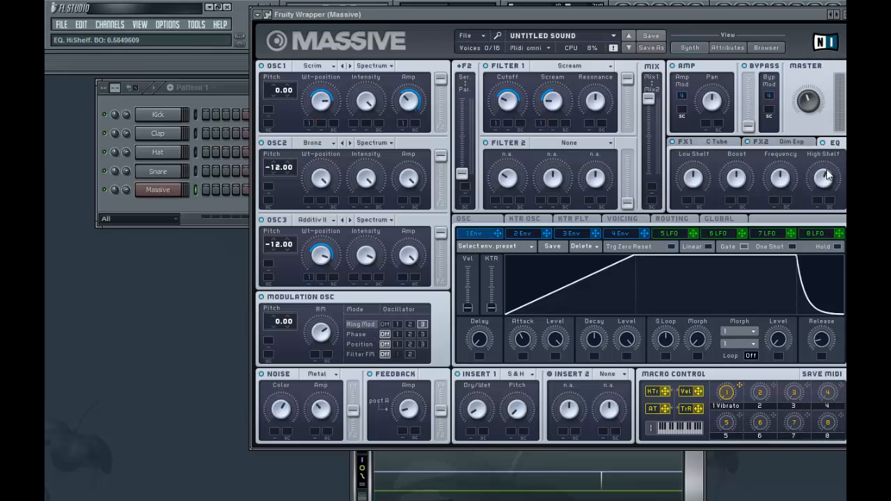
Sync LFO 5 at a ratio of 1/2 and assign it to modulate the amp's Pan.
click(684, 233)
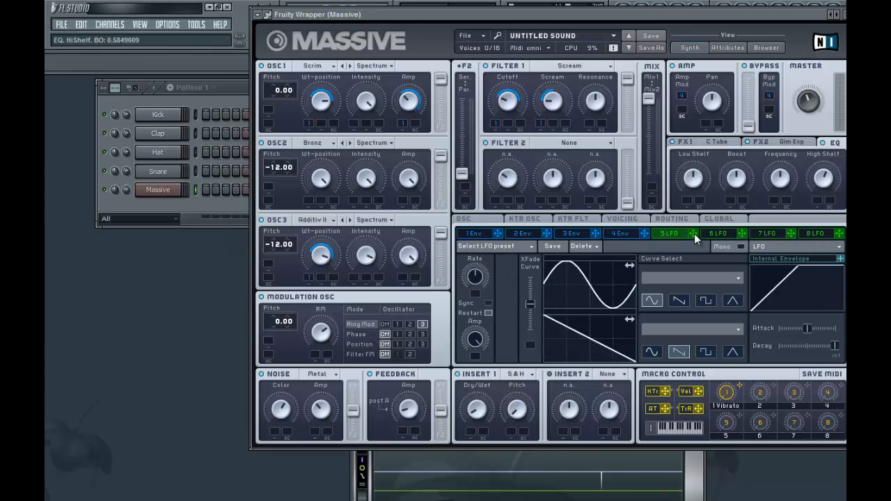
click(488, 305)
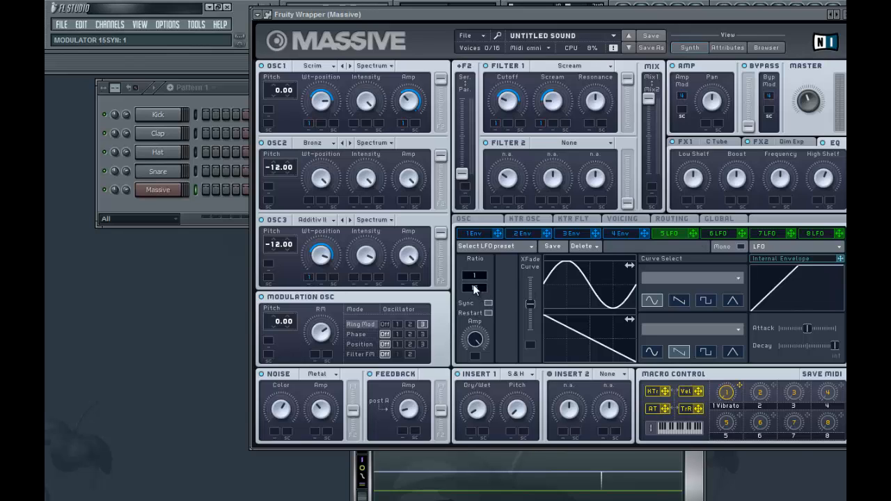
drag(474, 289, 473, 301)
drag(693, 233, 707, 120)
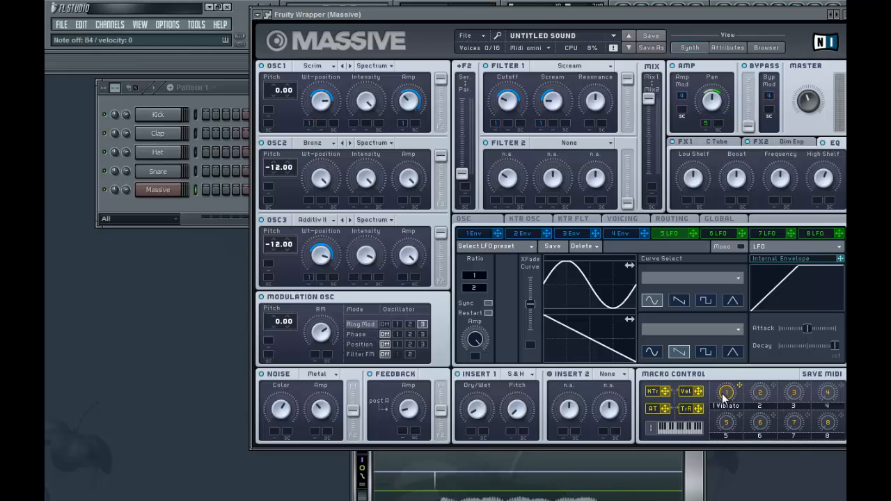
Set macro 1 to about 0.10 and assign it to the modulation oscillator's RM amount with a modulation range.
drag(729, 401, 741, 390)
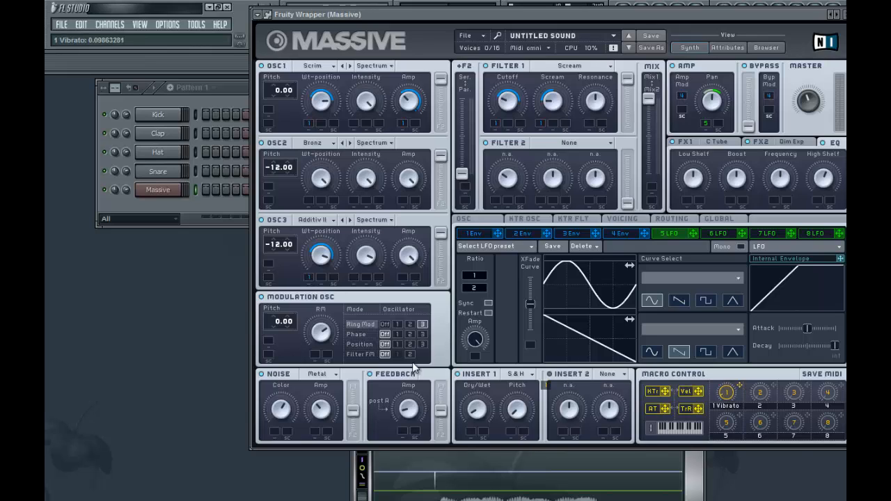
drag(315, 357, 316, 358)
click(324, 336)
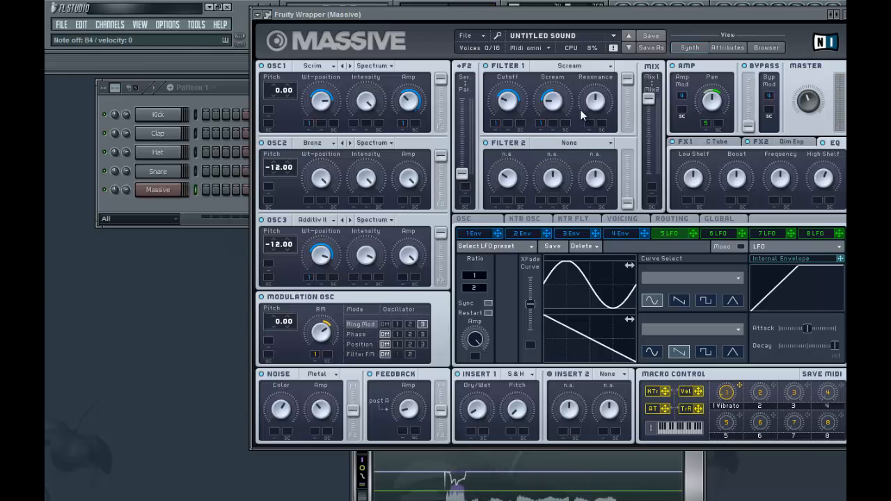
Fine-tune Filter 1's Scream amount and reposition the Massive window to show its whole interface.
drag(550, 99, 547, 109)
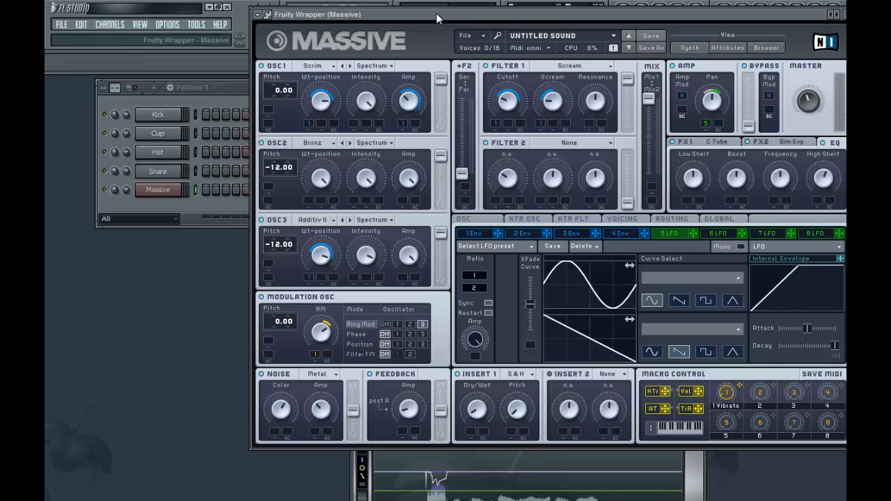
drag(436, 13, 421, 12)
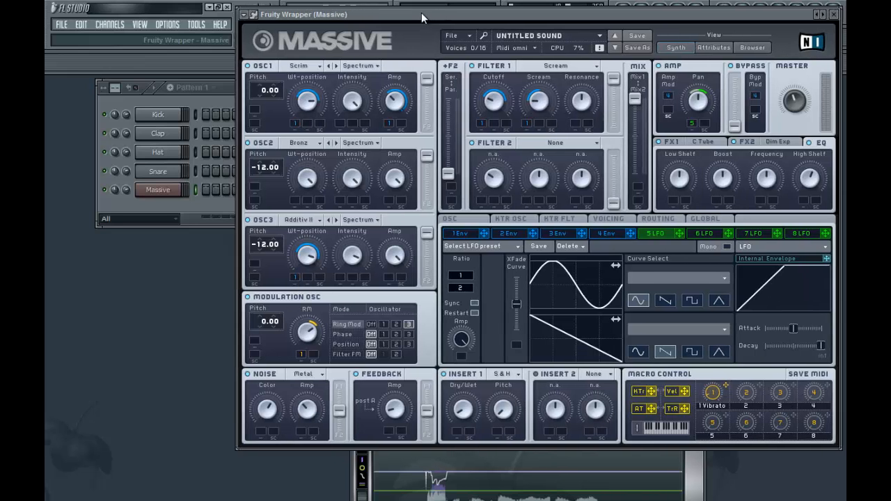